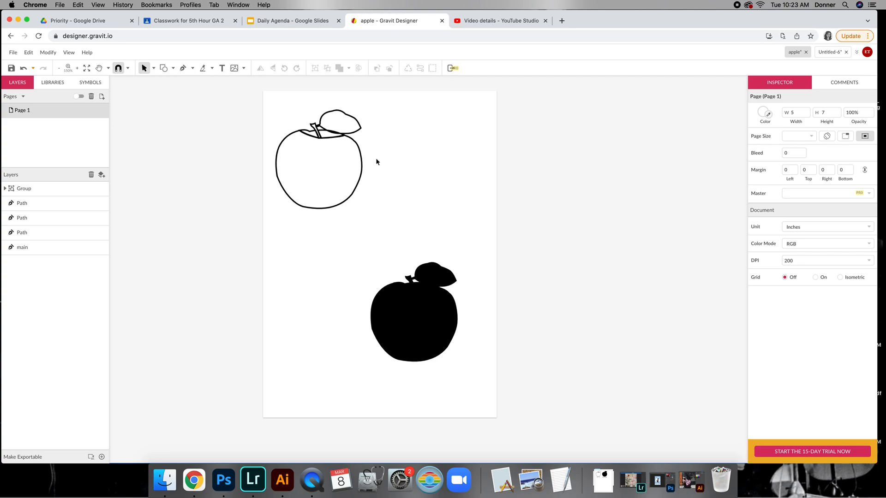
Step: Duplicate the whole outlined apple with its stem and leaf, placing the copy directly to its right about 2.5 in from the page edge
click(298, 134)
click(289, 134)
drag(279, 103, 389, 232)
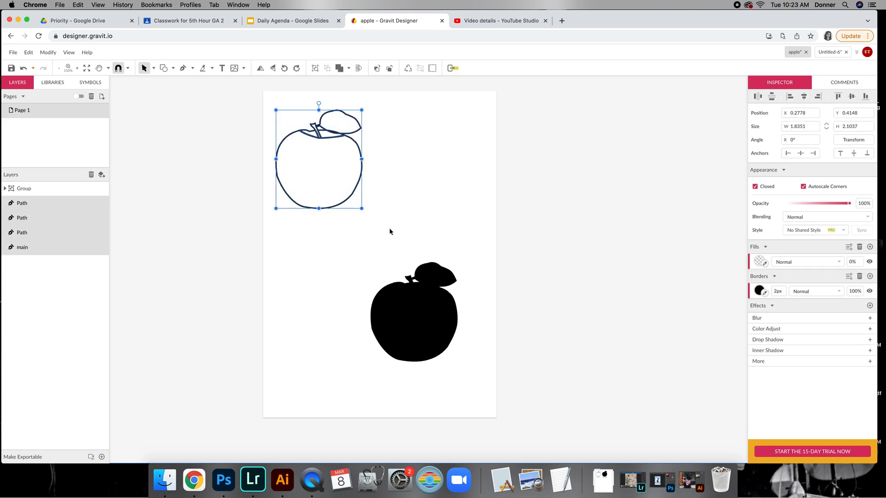
key(super+z)
drag(353, 196, 458, 196)
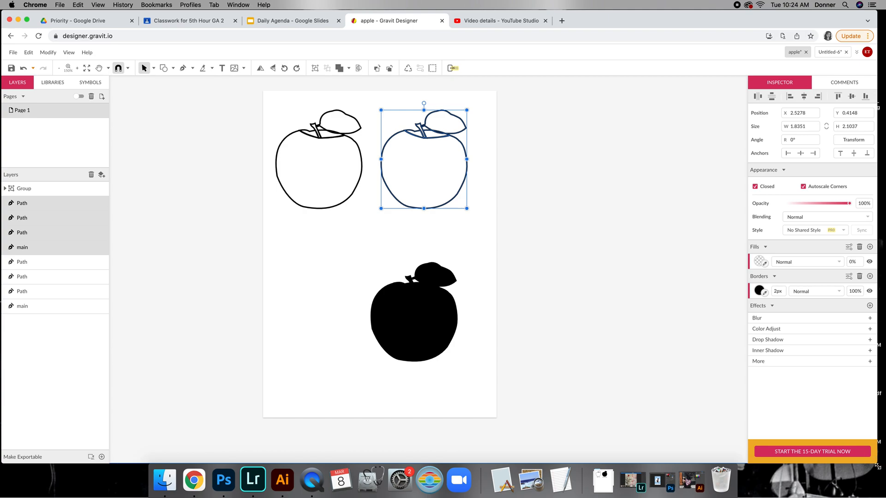
click(458, 232)
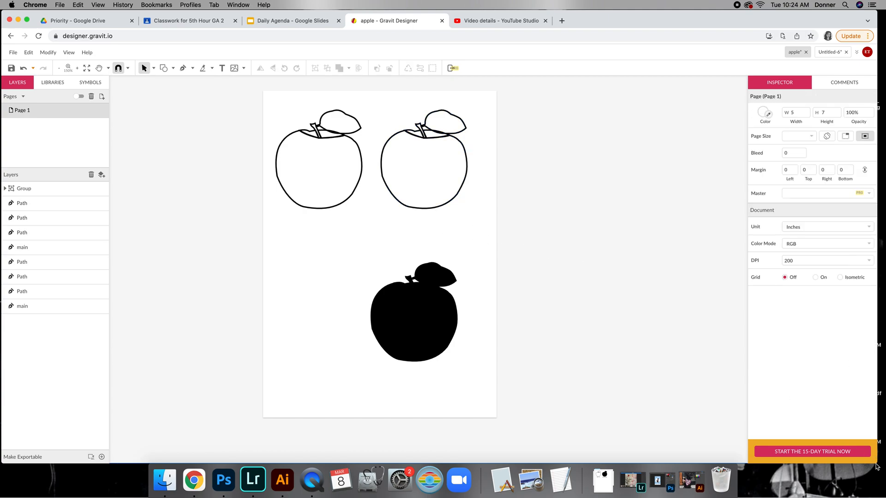
Step: Bring the apple.png photo from the desktop into the document, resizing the browser window as needed
drag(876, 463, 621, 458)
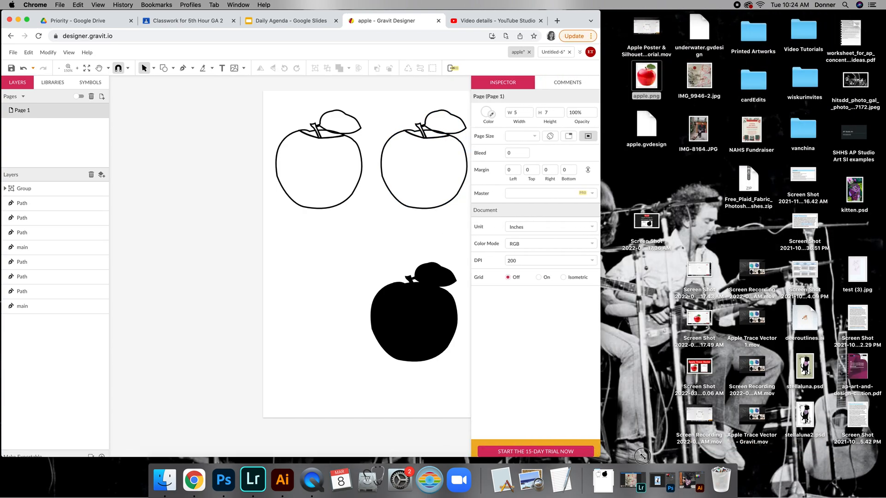
drag(645, 80, 244, 297)
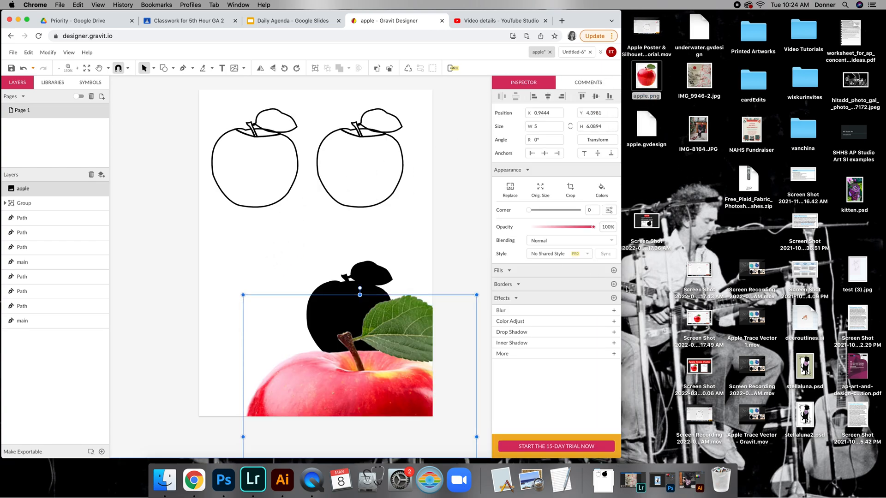
drag(622, 388, 882, 391)
Step: Shrink the apple photo to about 2.68 by 3.04 in and place it beneath the outlined apple on the left of the page
drag(375, 385, 318, 245)
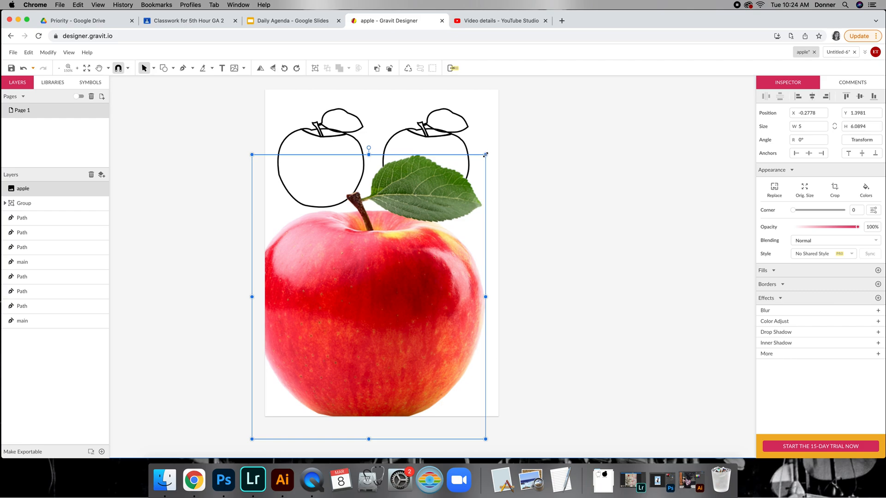
drag(485, 154, 461, 331)
drag(335, 386, 357, 314)
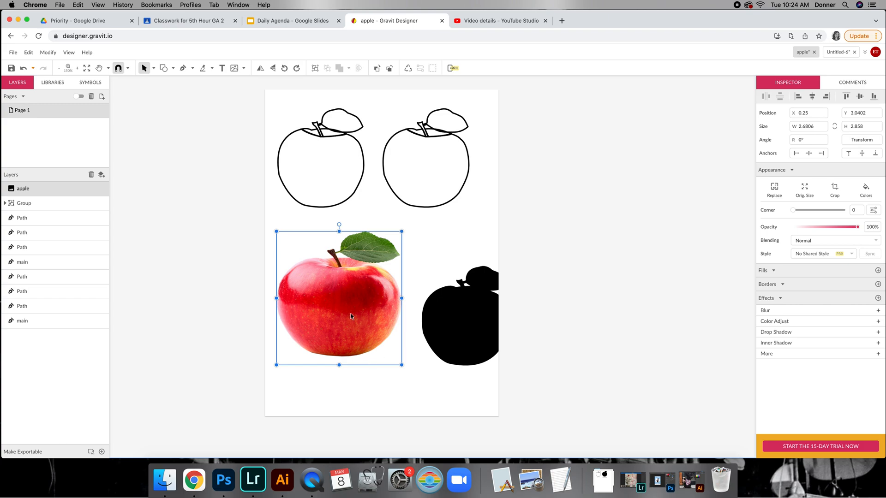
drag(340, 365, 340, 373)
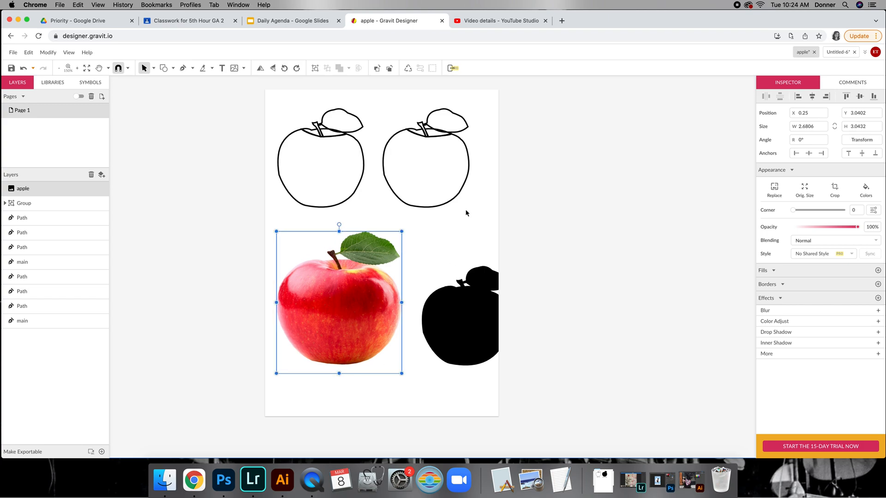
Step: Fill the body of the duplicated apple with the dark red sampled from the middle of the photo's apple
click(432, 207)
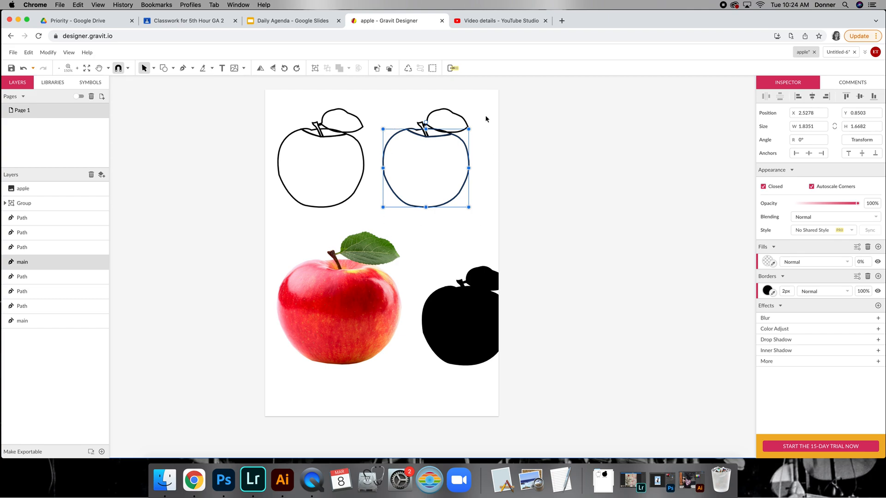
click(773, 264)
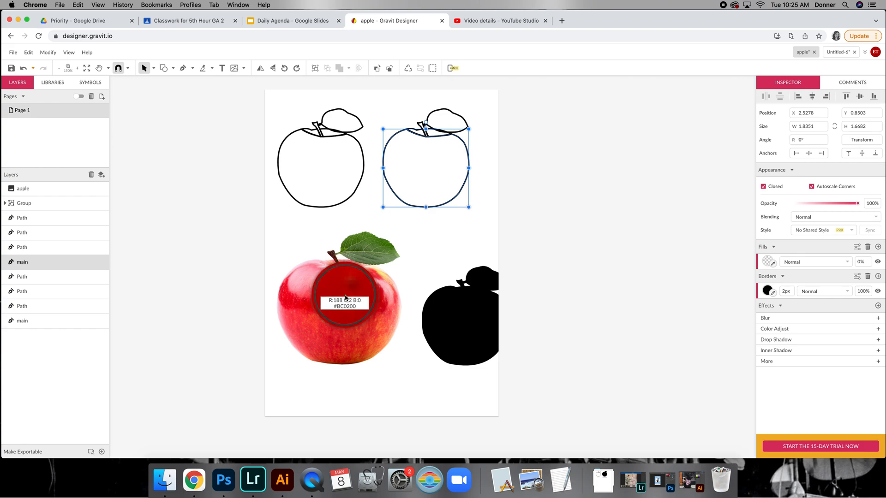
click(345, 296)
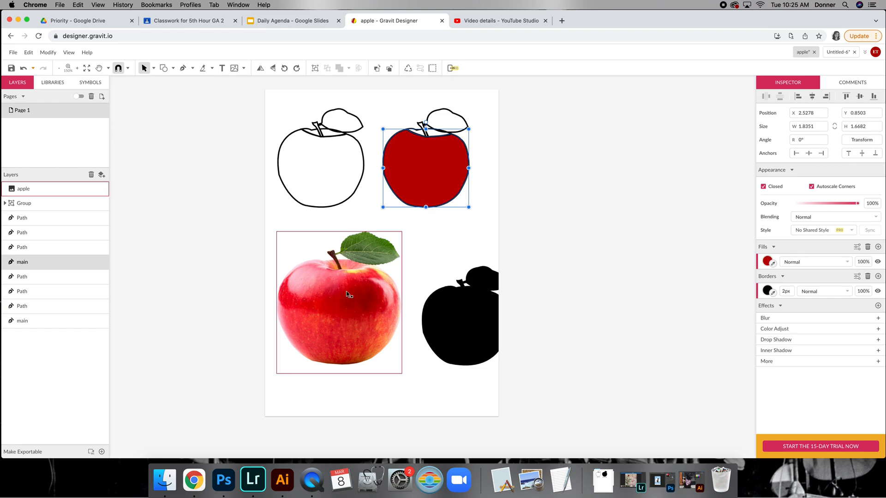
Step: Fill the small hollow left of the duplicated apple's stem with the light pink #FE97AC sampled from the photo
click(418, 133)
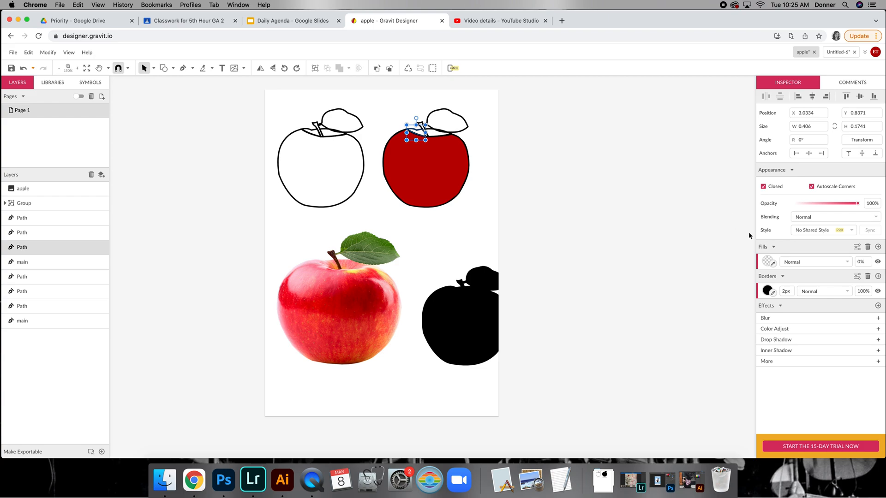
click(773, 265)
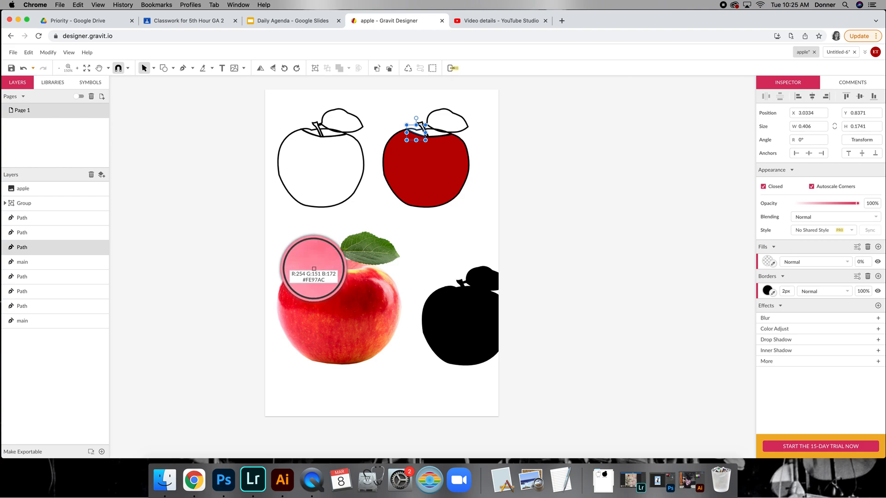
click(313, 269)
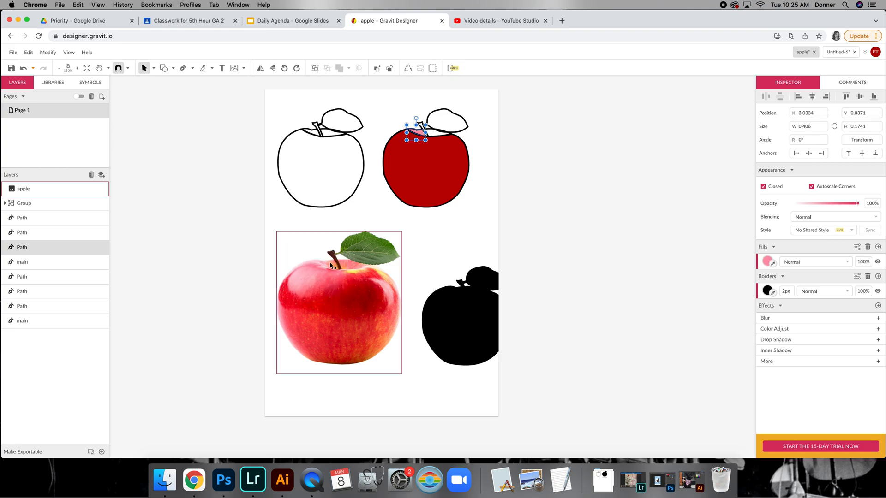
Step: Fill the hollow right of the duplicated apple's stem with a light coral pink sampled near the photo's stem
click(441, 137)
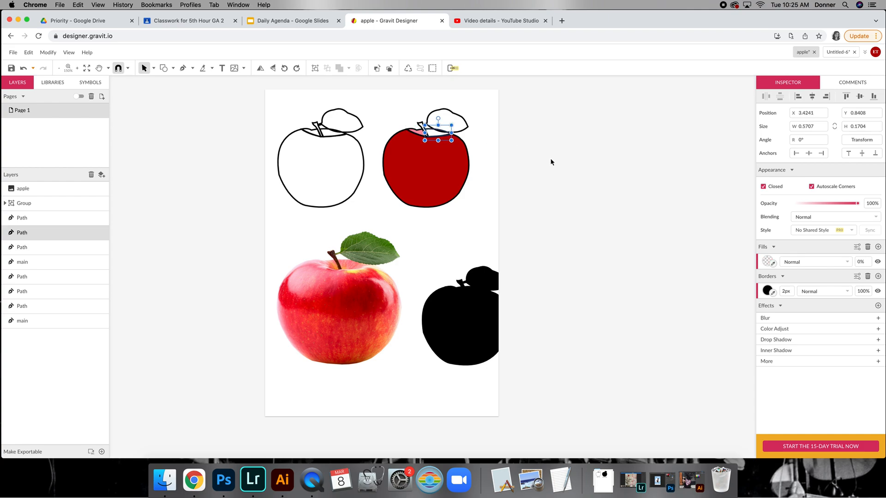
click(769, 266)
click(356, 270)
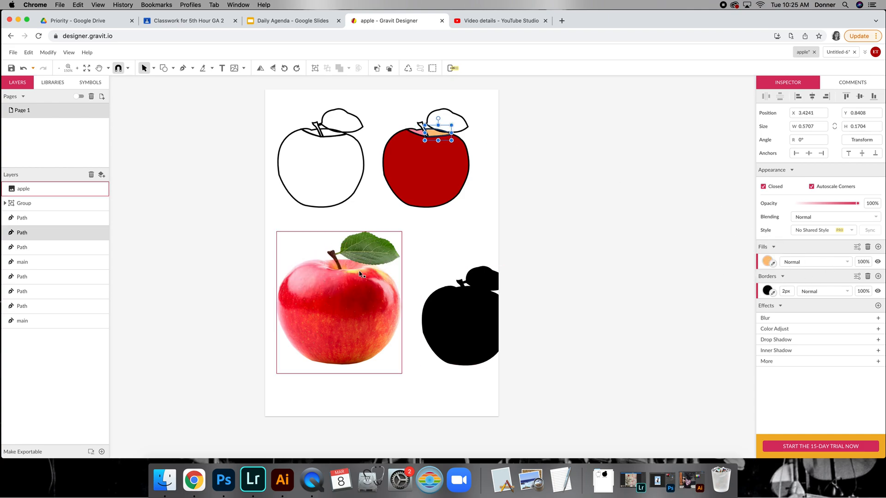
click(773, 263)
click(348, 265)
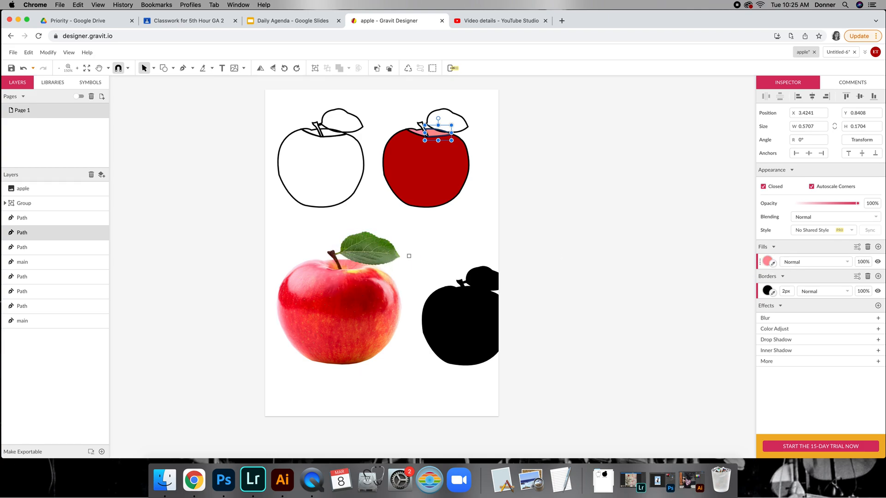
click(342, 267)
Step: Fill the duplicated apple's stem and leaf shape with a green sampled from the leaf in the photo
click(454, 116)
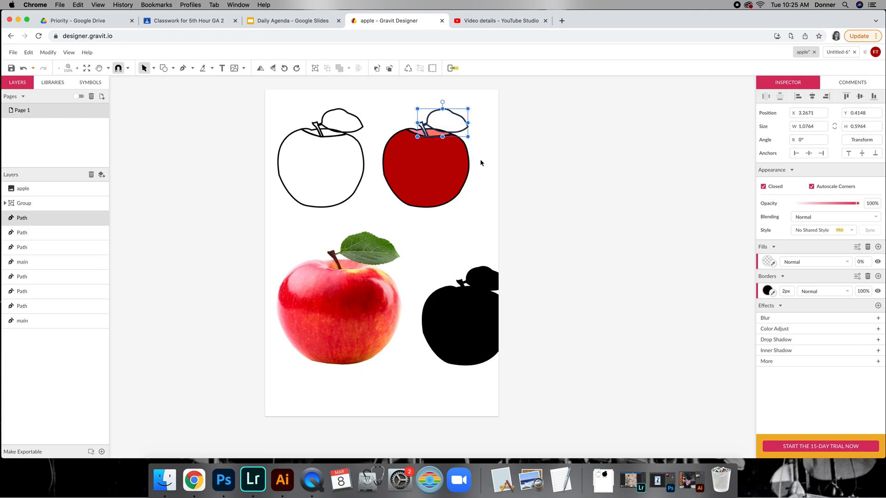
click(773, 263)
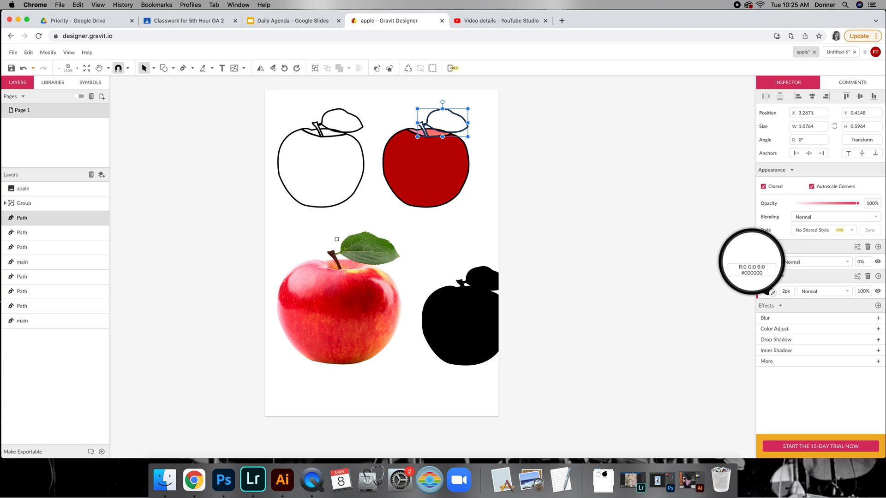
click(377, 252)
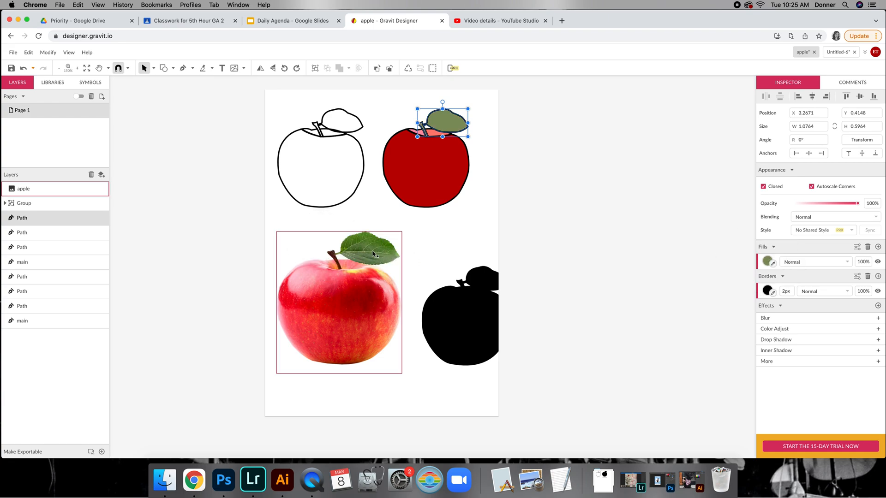
click(473, 243)
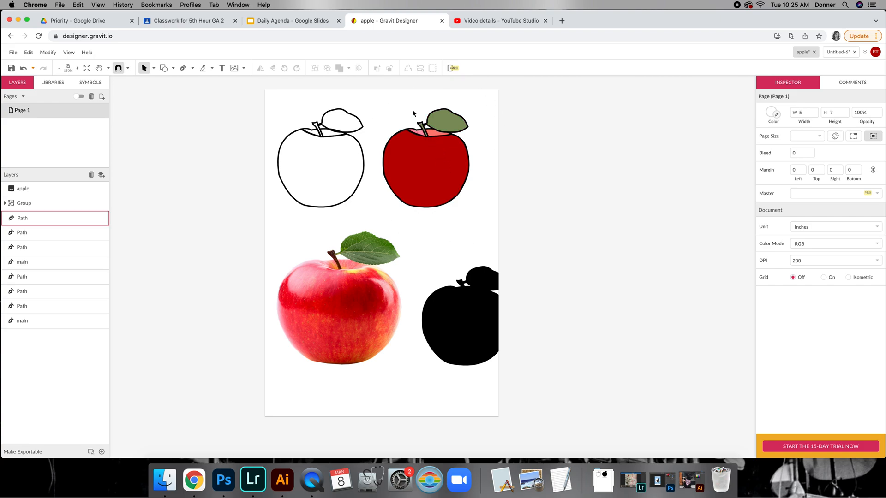
Step: Group the four paths of the colored apple into a single object
drag(375, 101, 483, 216)
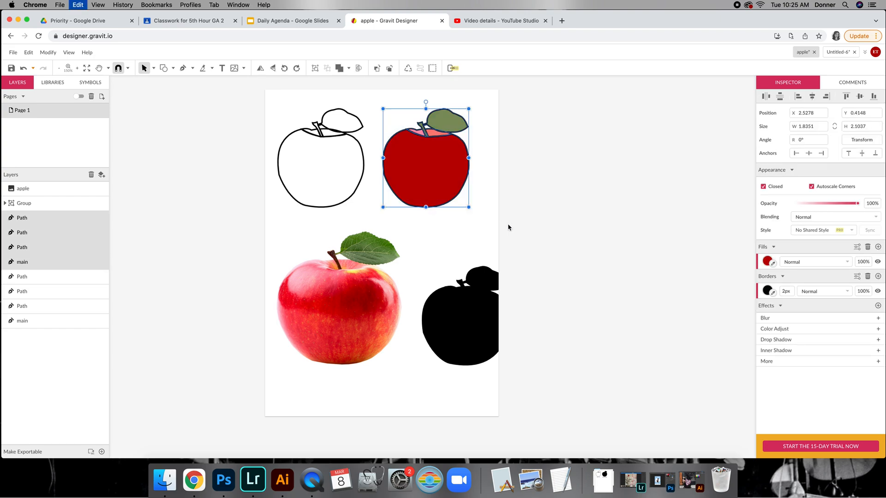
key(super+z)
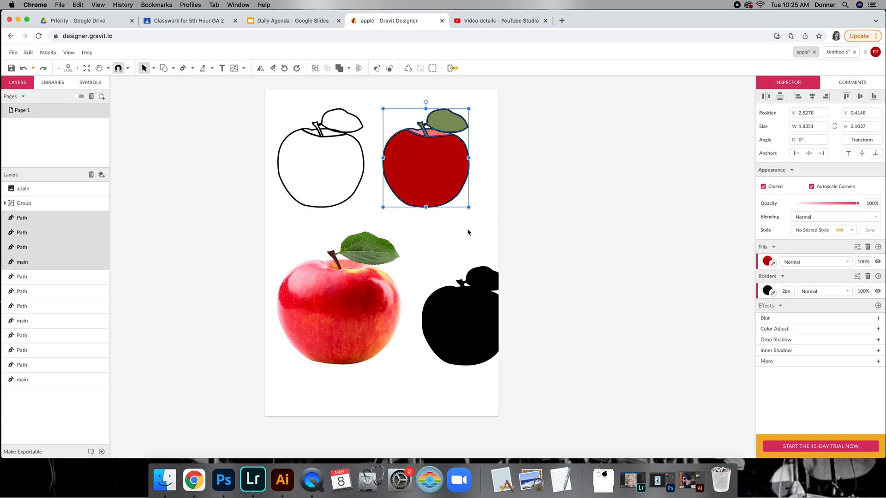
key(super+z)
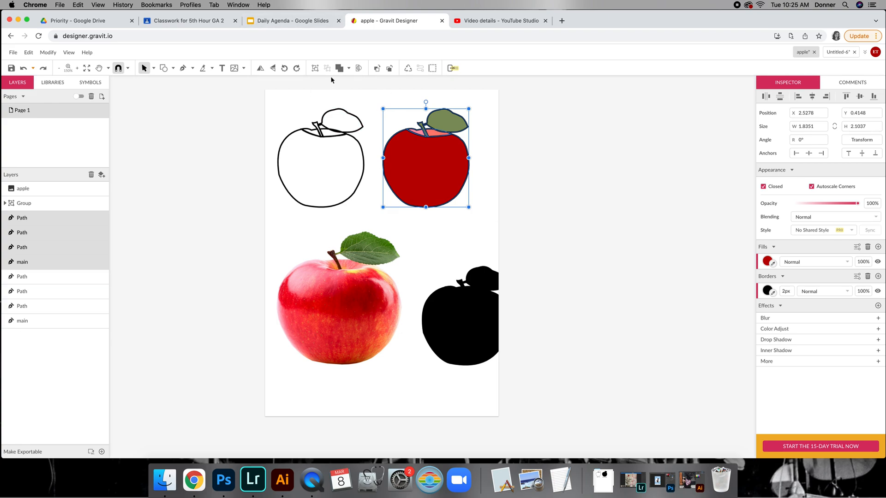
click(316, 68)
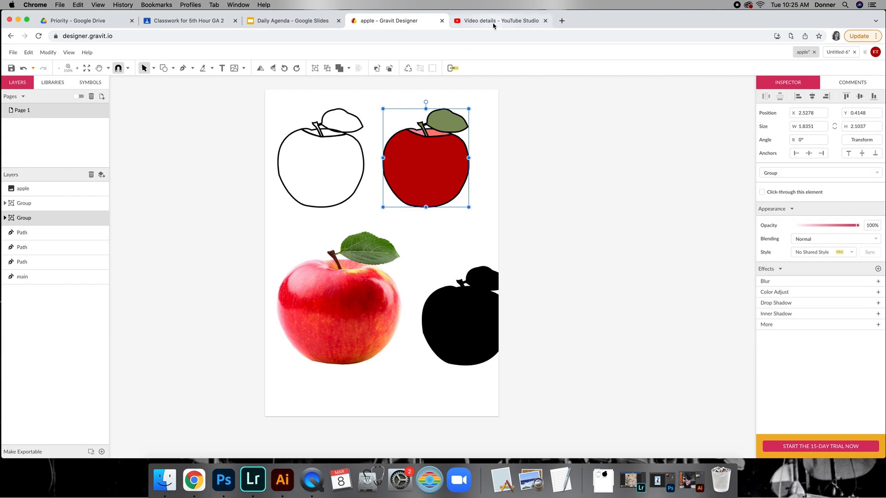
Step: Paste the colored apple group into the Untitled-6 document, enlarge it slightly and place it beneath the Apple Trace label
click(837, 52)
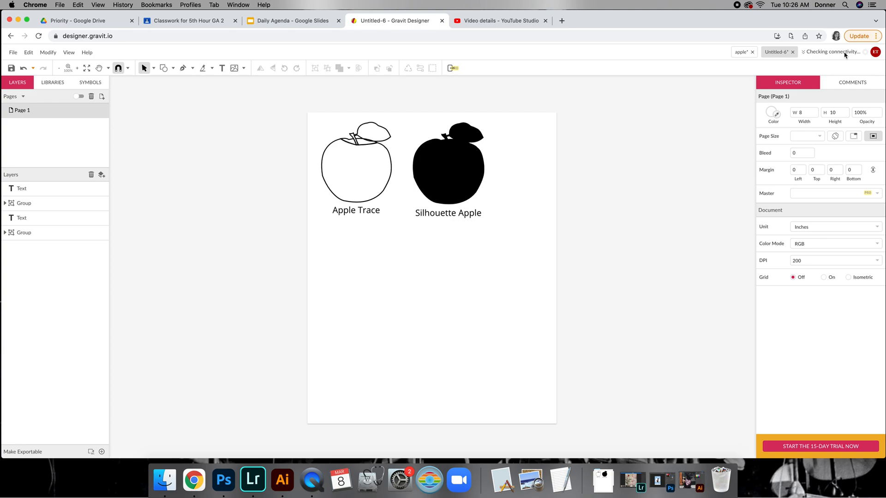
key(ctrl+v)
mouse_move(426, 171)
mouse_down()
mouse_move(437, 212)
mouse_move(368, 278)
mouse_up()
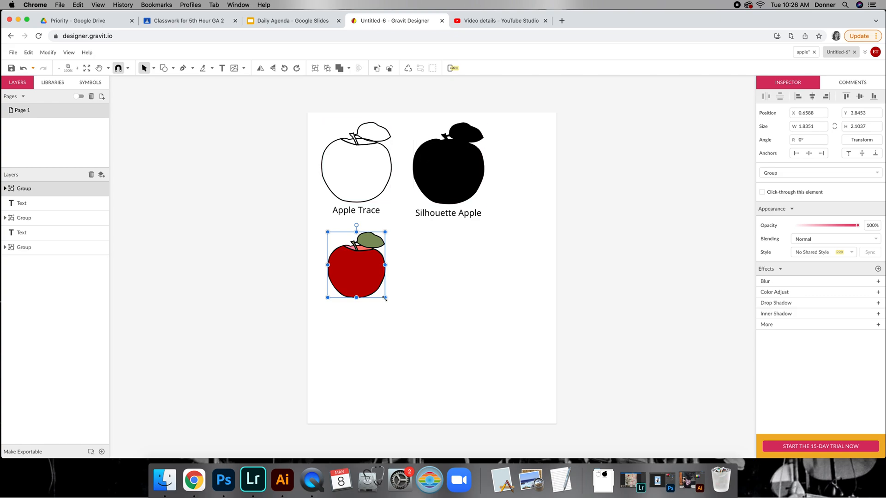
drag(385, 297, 399, 314)
drag(368, 282, 361, 271)
click(403, 318)
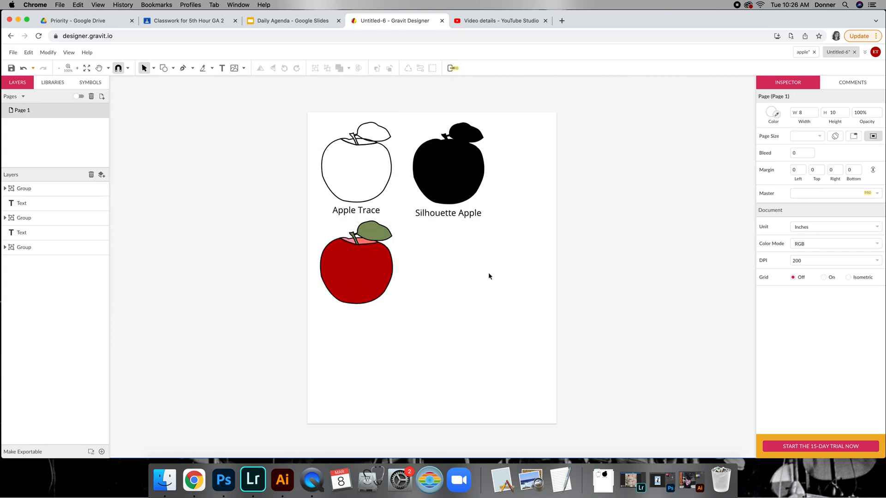
Step: Add a text label reading "2D Apple" directly below the colored apple
key(t)
drag(329, 306, 392, 323)
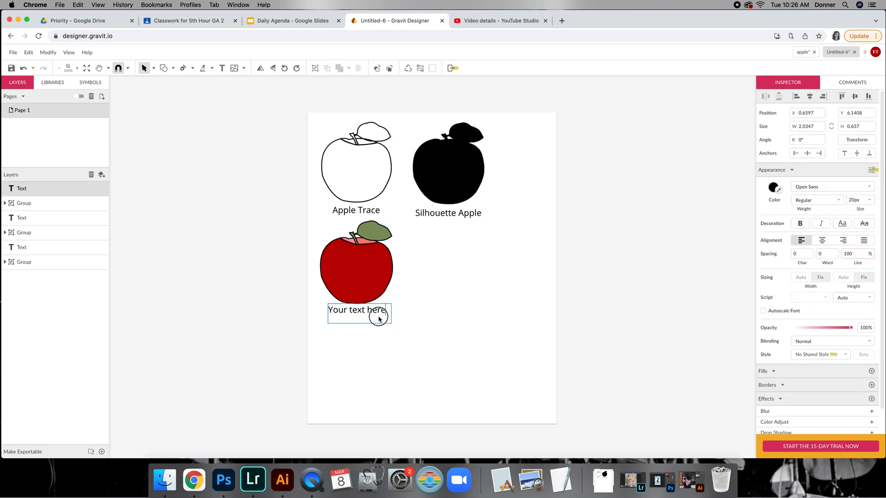
triple_click(380, 312)
text(2D Apple)
triple_click(370, 312)
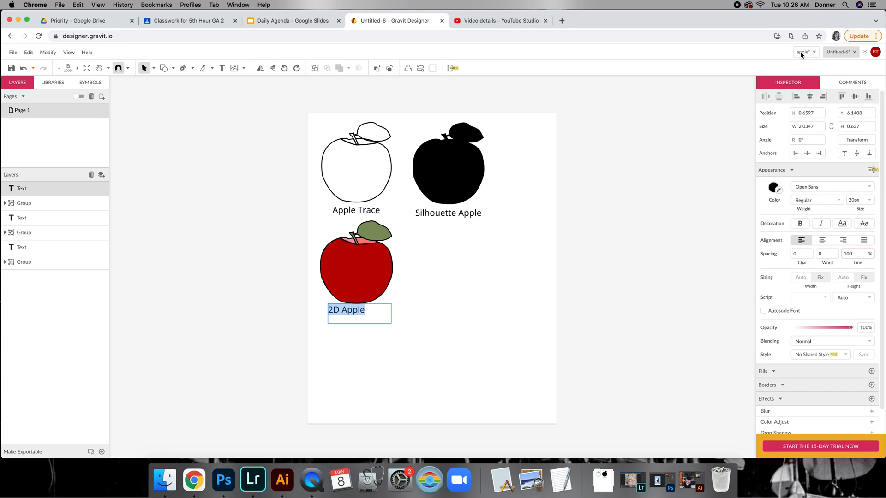
key(Escape)
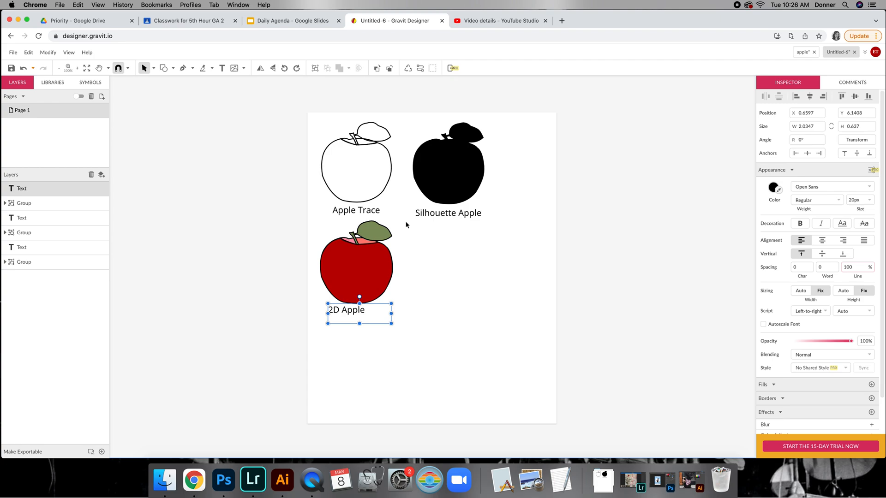
Step: Return to the apple document with nothing selected
click(803, 52)
click(435, 227)
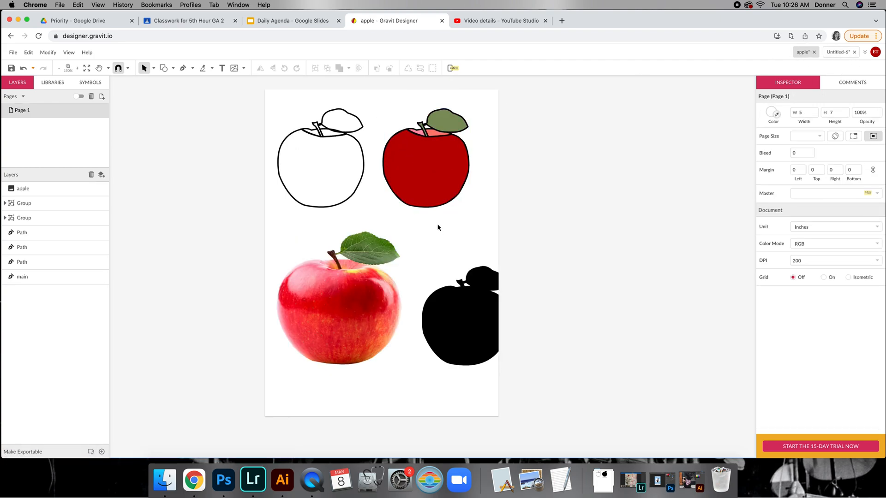